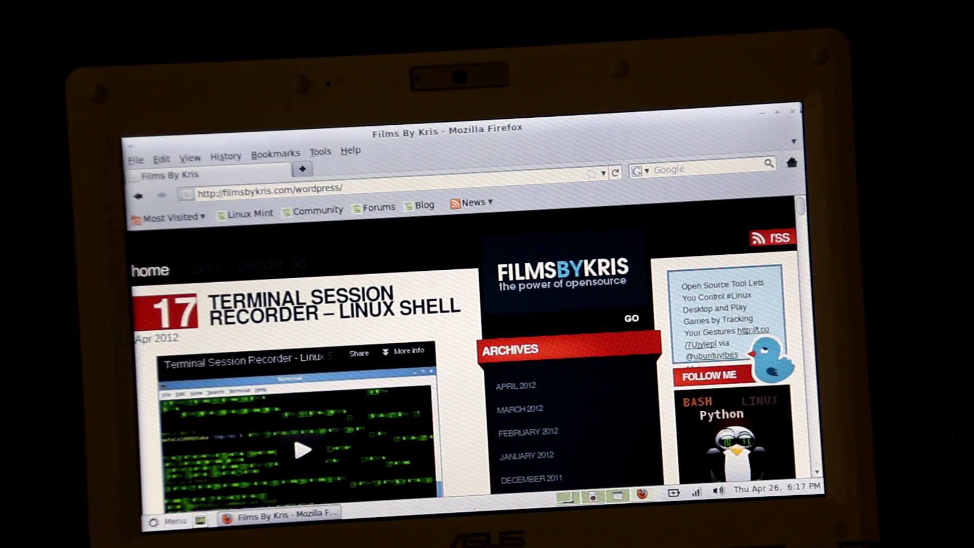
Bring up the Compiz 3D window switcher over the Films By Kris blog in Firefox.
{"action": "key", "text": "super+Tab"}
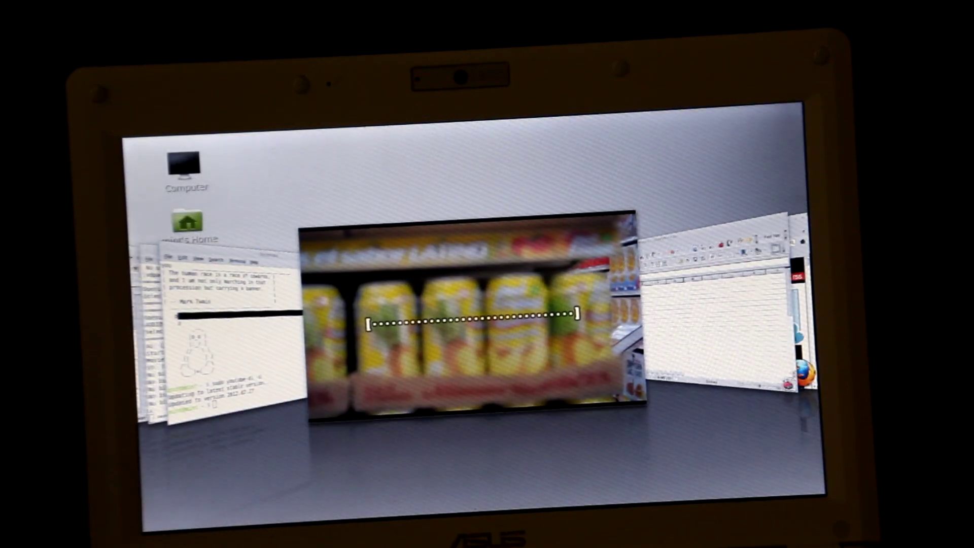
Rotate the 3D switcher to the full-screen supermarket video, then tile all open windows.
{"action": "key", "text": "super+Tab"}
{"action": "key", "text": "super+Tab"}
{"action": "key", "text": "super+Tab"}
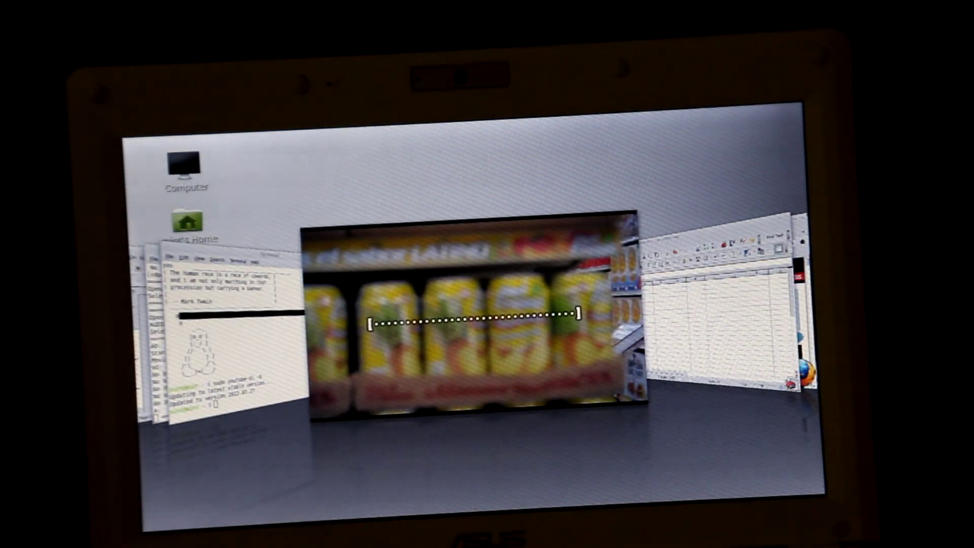
{"action": "key", "text": "super+Tab"}
{"action": "key", "text": "shift+super+Tab"}
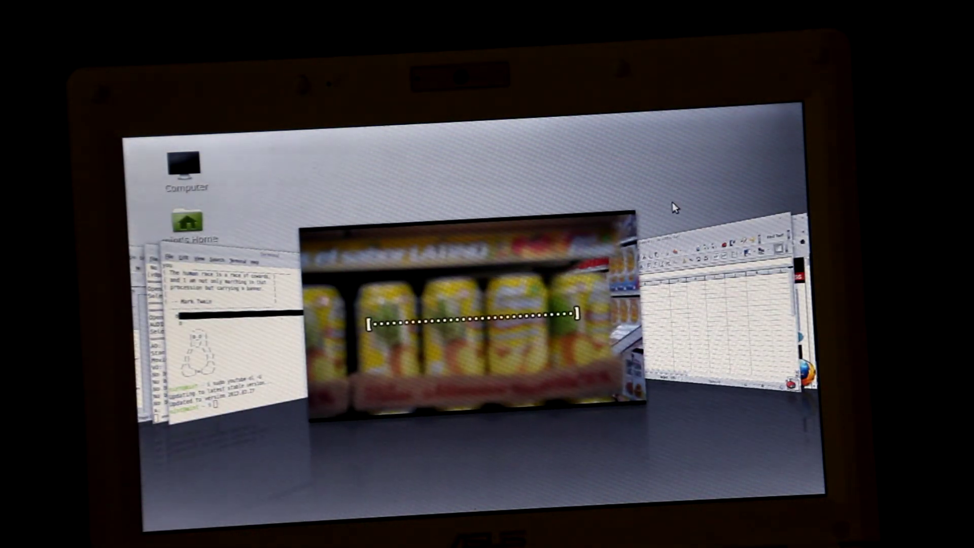
{"action": "key", "text": "super+Tab"}
{"action": "key", "text": "super+Tab"}
{"action": "key", "text": "super+Tab"}
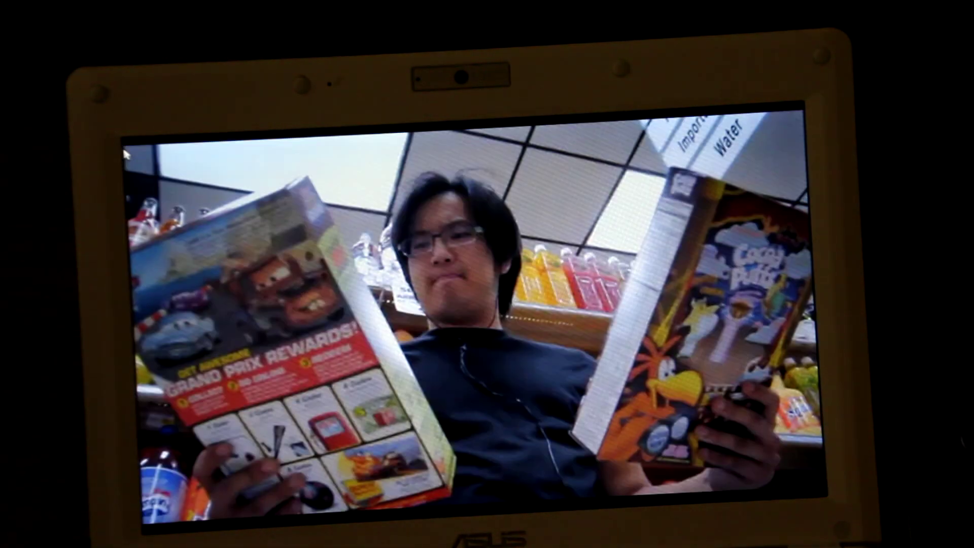
{"action": "key", "text": "super+w"}
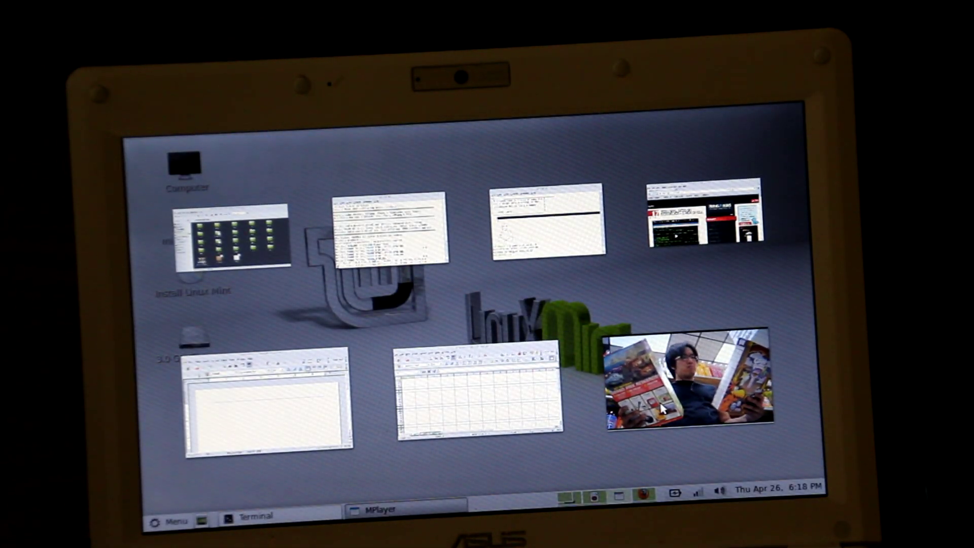
Choose the Films By Kris Firefox thumbnail in the window overview to bring it forward.
{"action": "left_click", "coordinate": [436, 426]}
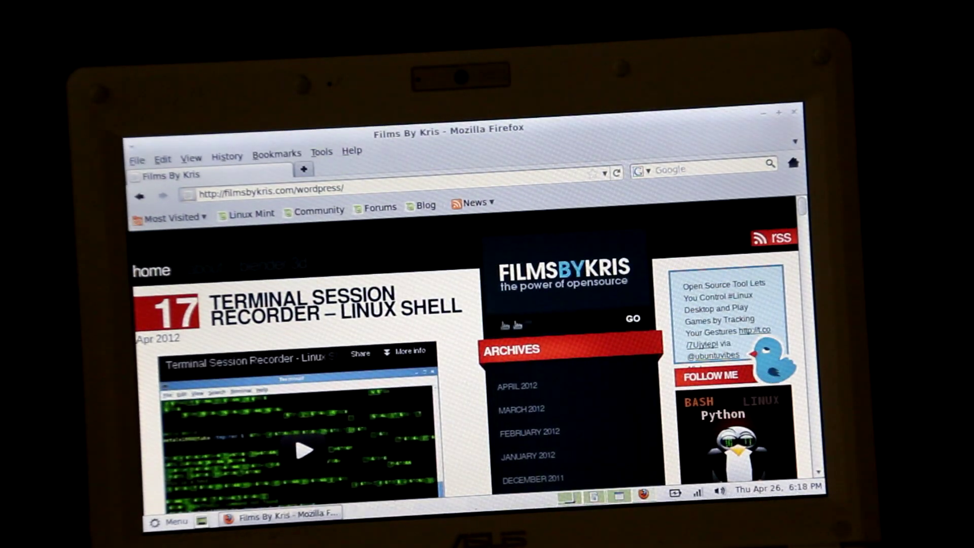
{"action": "scroll", "coordinate": [470, 329], "scroll_direction": "down", "scroll_amount": 10}
{"action": "scroll", "coordinate": [471, 328], "scroll_direction": "down", "scroll_amount": 5}
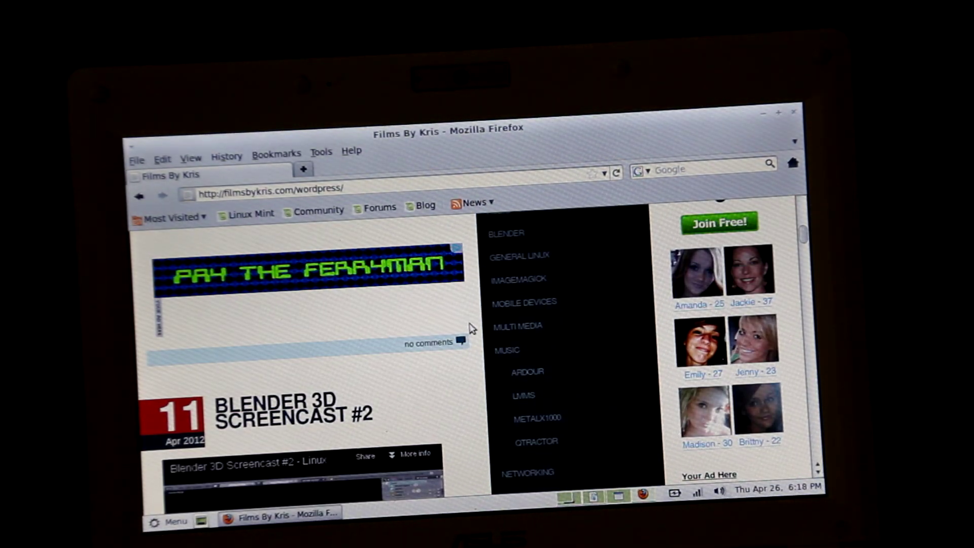
Turn the desktop cube right twice and back left to the full-screen video workspace.
{"action": "key", "text": "ctrl+alt+Right"}
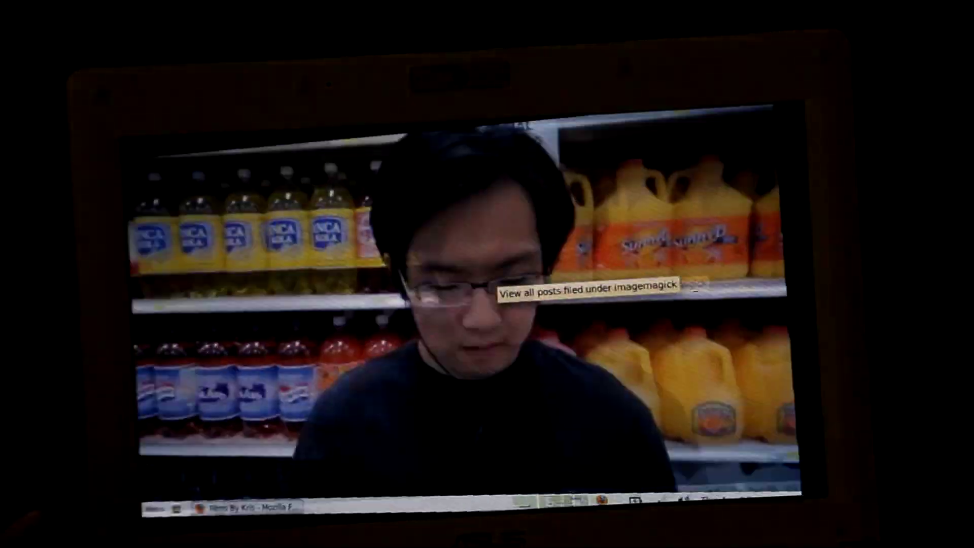
{"action": "key", "text": "ctrl+alt+Right"}
{"action": "key", "text": "ctrl+alt+Left"}
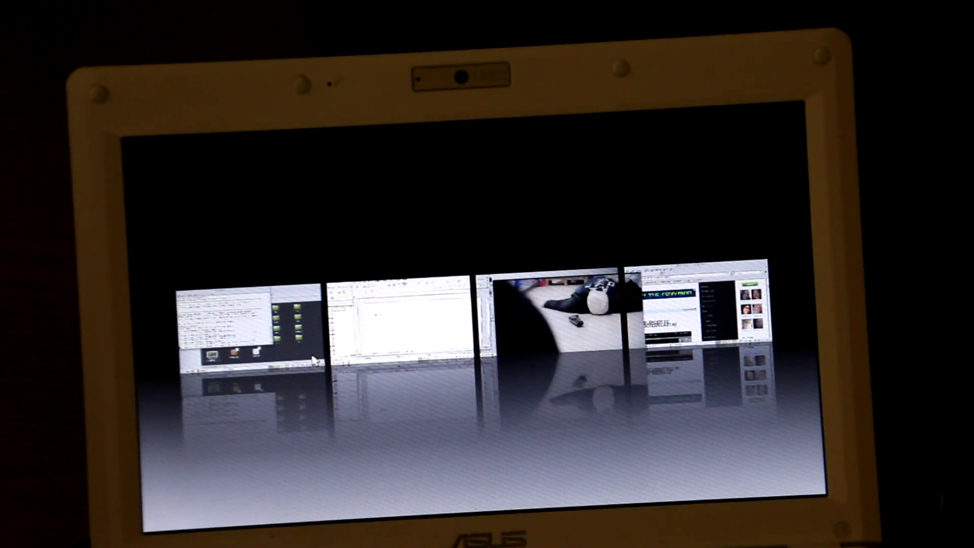
Wobble-drag the file manager aside to uncover Terminal, and turn the cube to the Firefox workspace.
{"action": "left_click", "coordinate": [278, 363]}
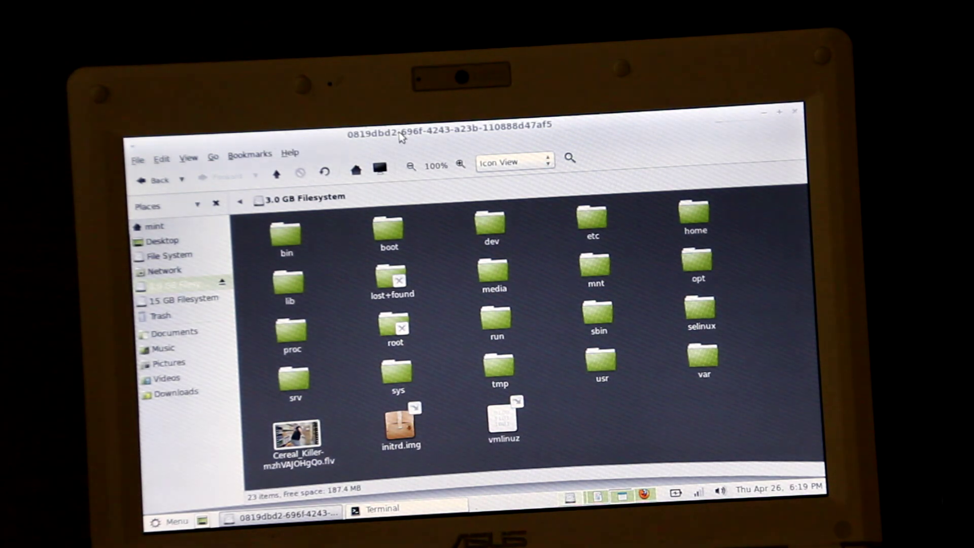
{"action": "left_click_drag", "start_coordinate": [401, 137], "coordinate": [528, 157]}
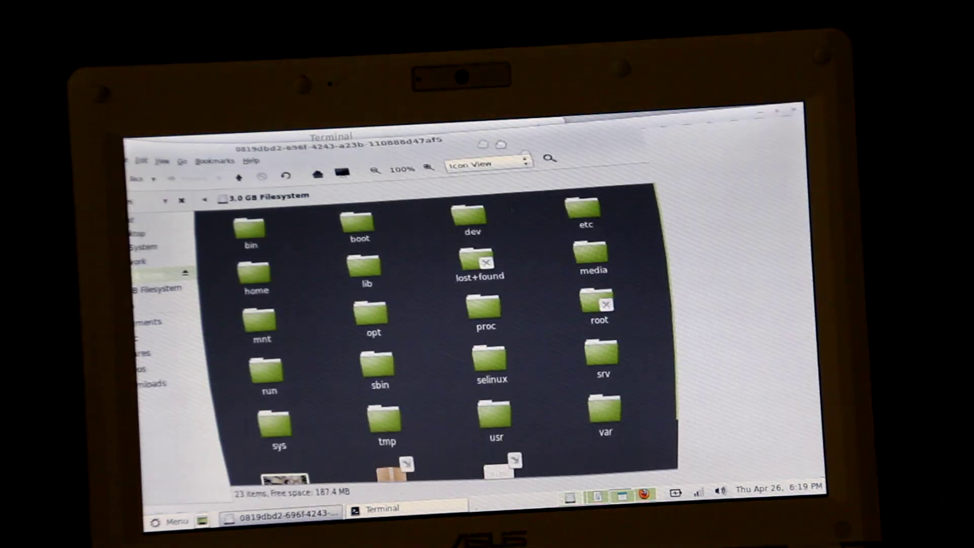
{"action": "left_click_drag", "start_coordinate": [335, 141], "coordinate": [709, 258]}
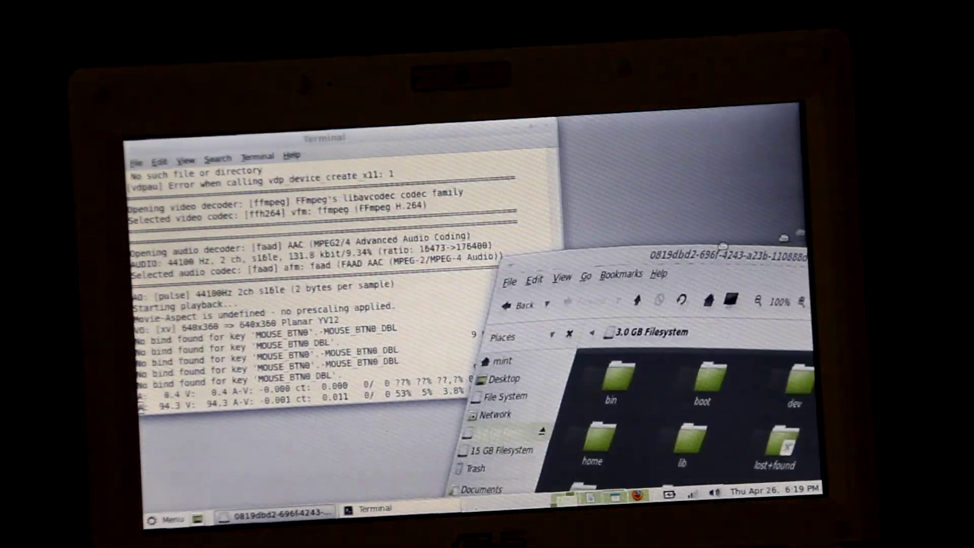
{"action": "key", "text": "ctrl+alt+Left"}
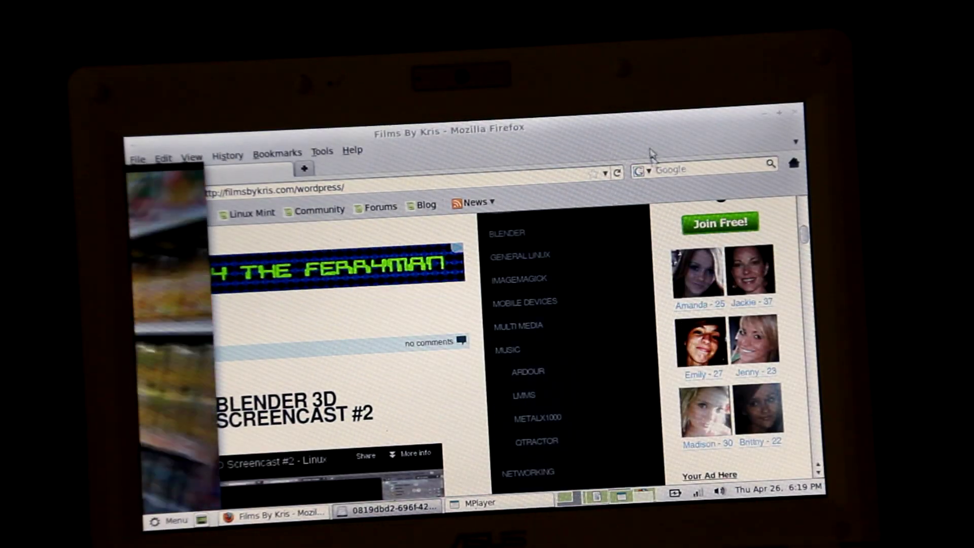
Show the desktop, turn the cube to the Terminal workspace, and maximize the 3.0 GB Nautilus window.
{"action": "key", "text": "ctrl+alt+d"}
{"action": "key", "text": "ctrl+alt+d"}
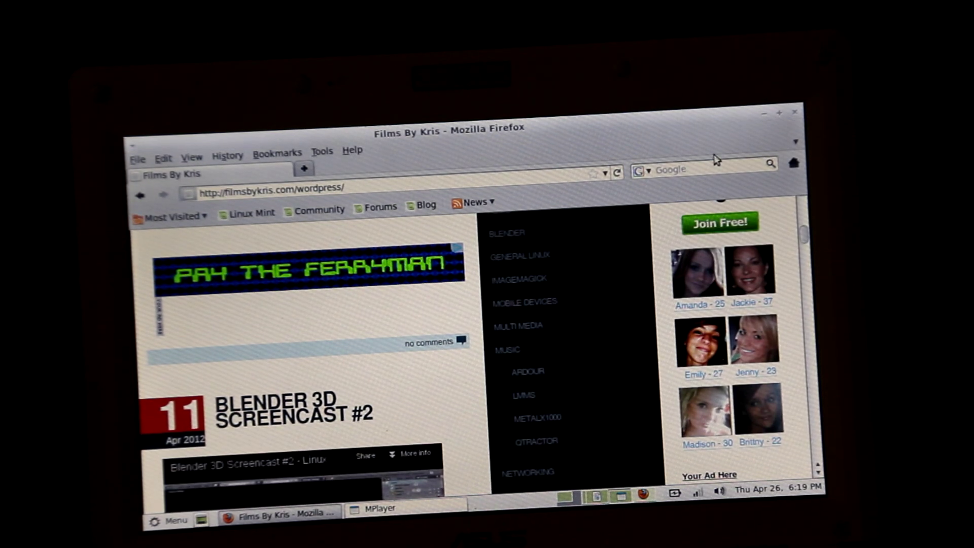
{"action": "key", "text": "ctrl+alt+Right"}
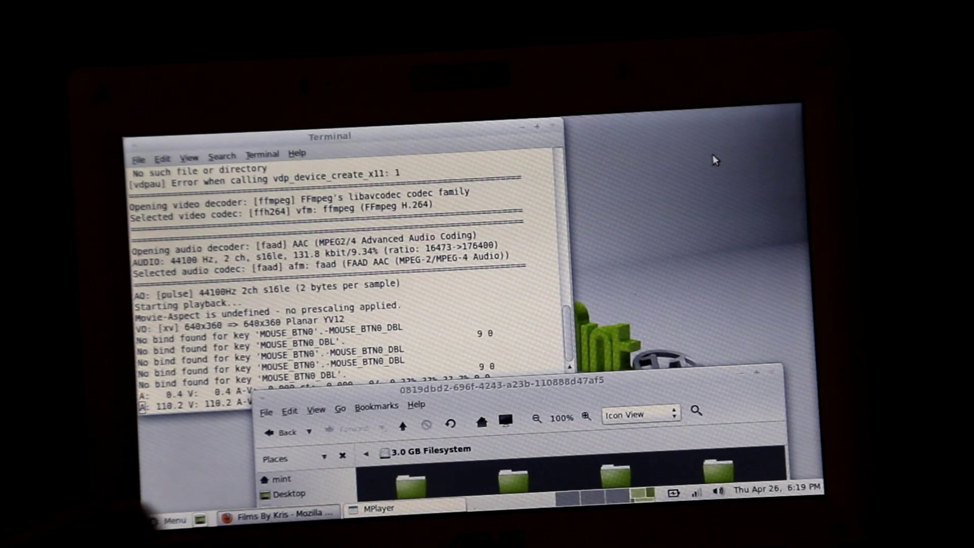
{"action": "double_click", "coordinate": [564, 385]}
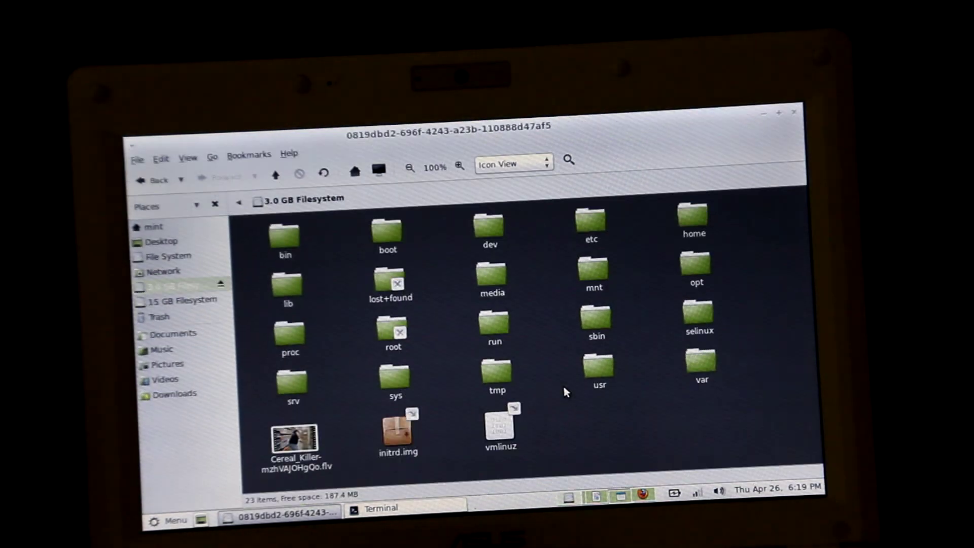